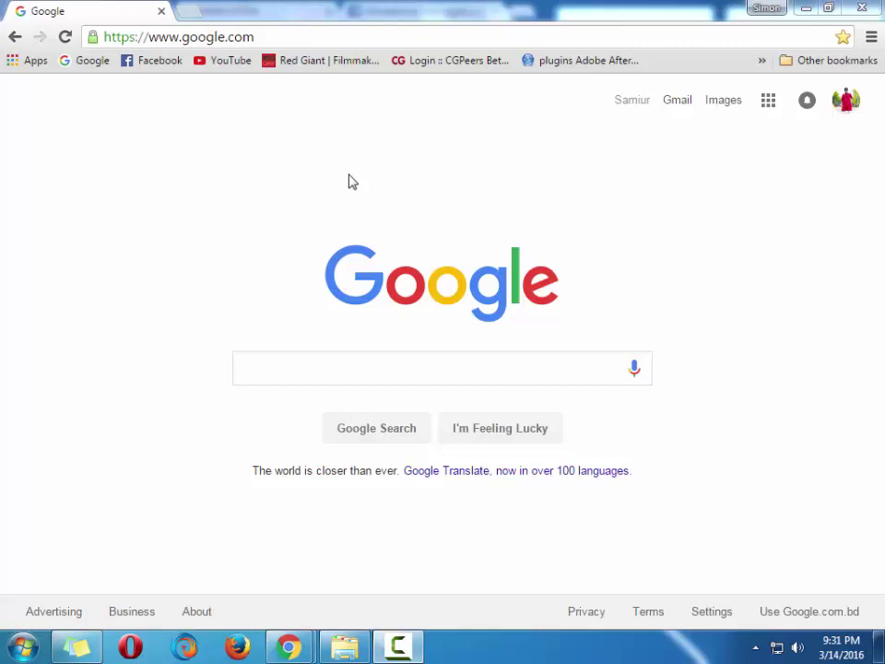
# Step: Search Google for changer.com and open the Changer exchange website from the results
pyautogui.click(345, 365)
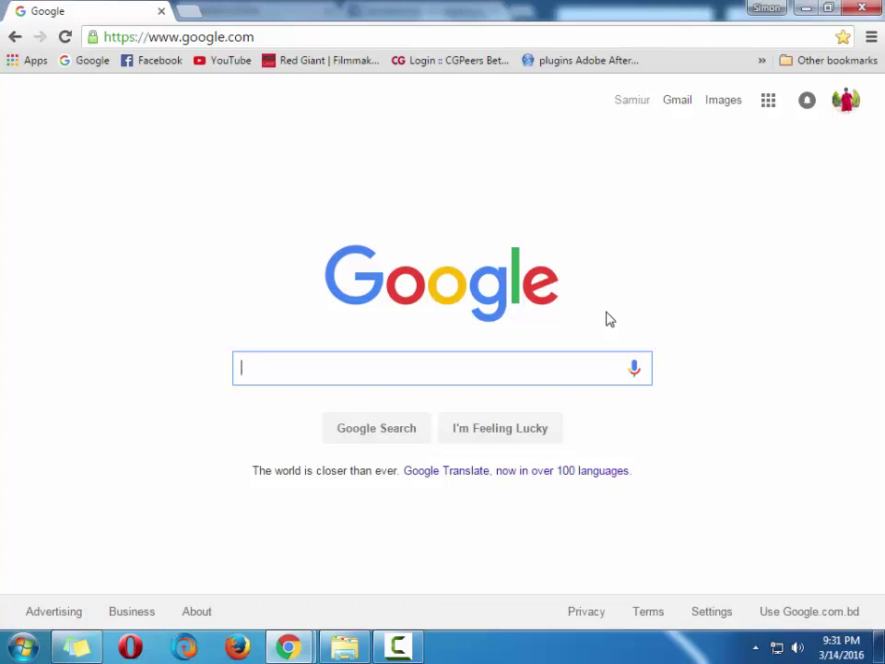
pyautogui.write('changer')
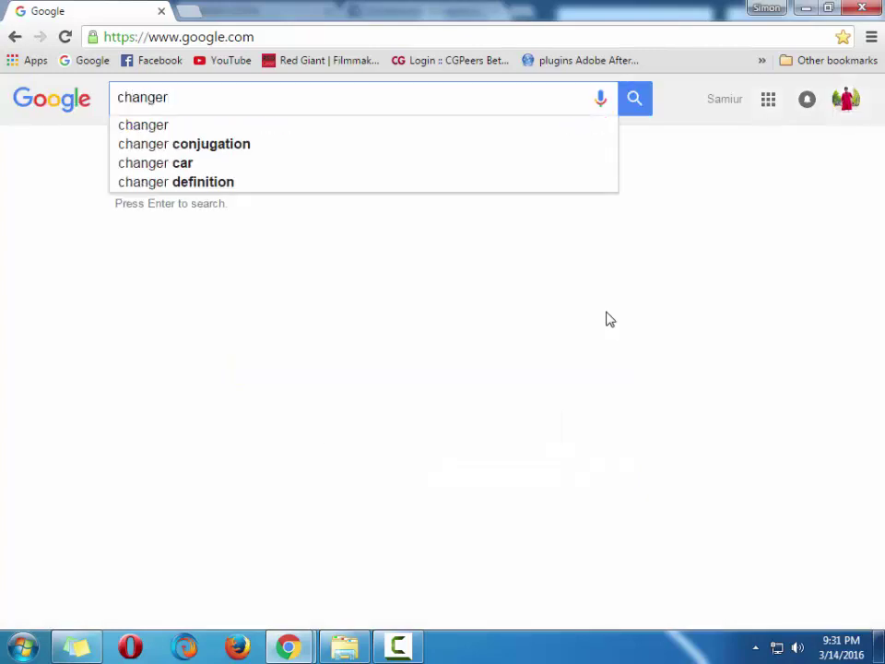
pyautogui.write('.com')
pyautogui.press('Return')
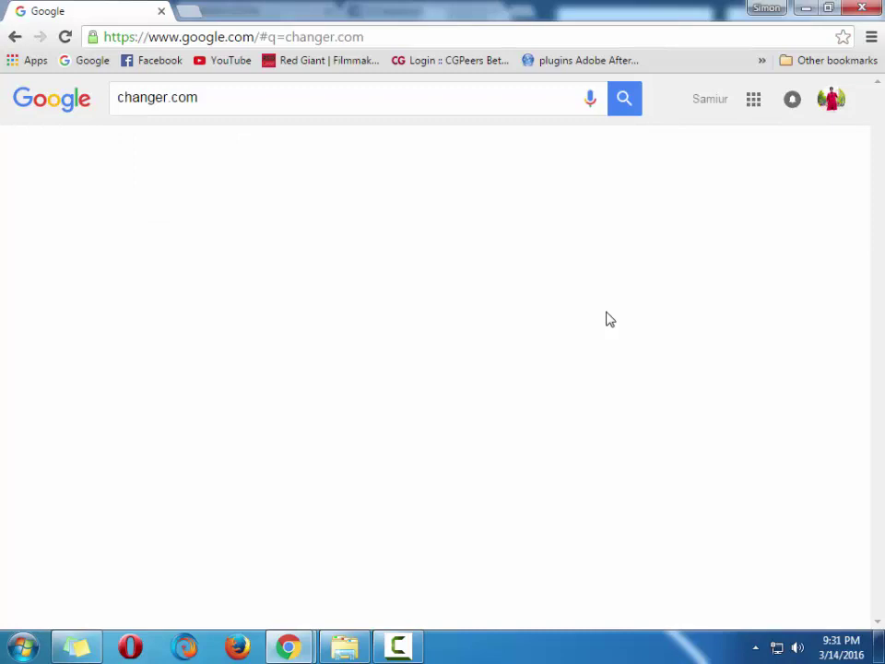
pyautogui.click(238, 234)
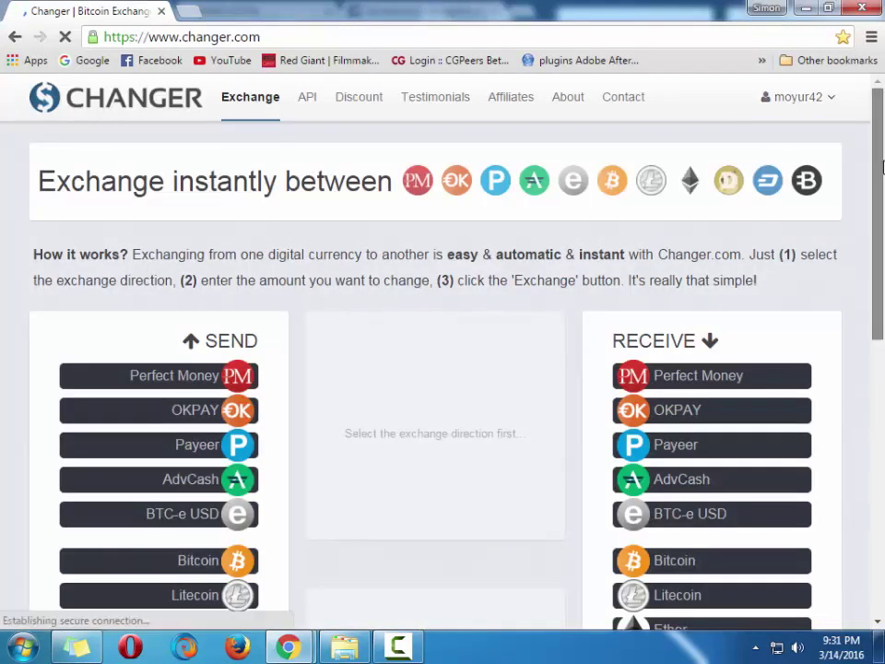
# Step: Set the exchange direction to send Perfect Money and receive Bitcoin
pyautogui.scroll(-2, 882, 208)
pyautogui.click(166, 217)
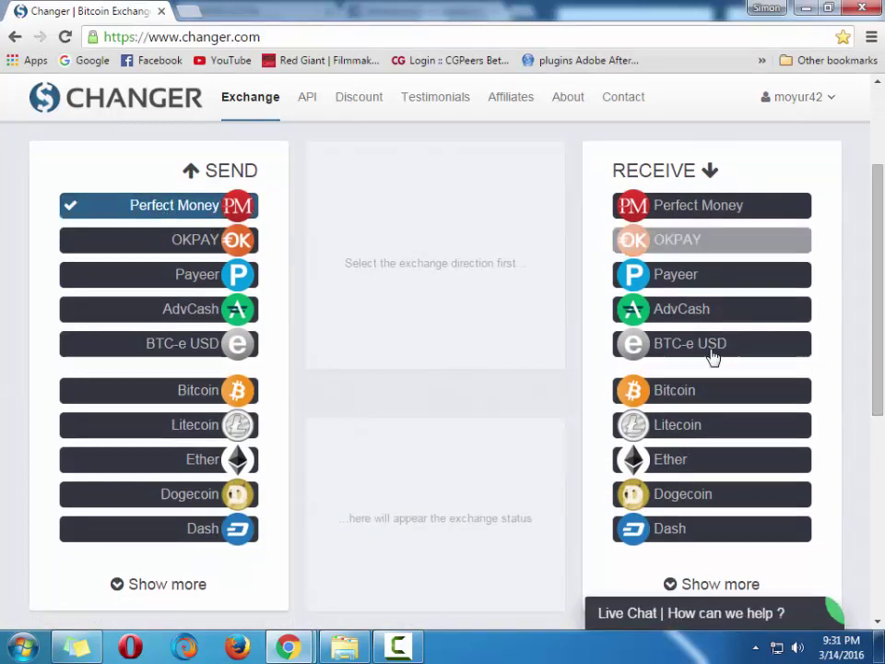
pyautogui.click(688, 394)
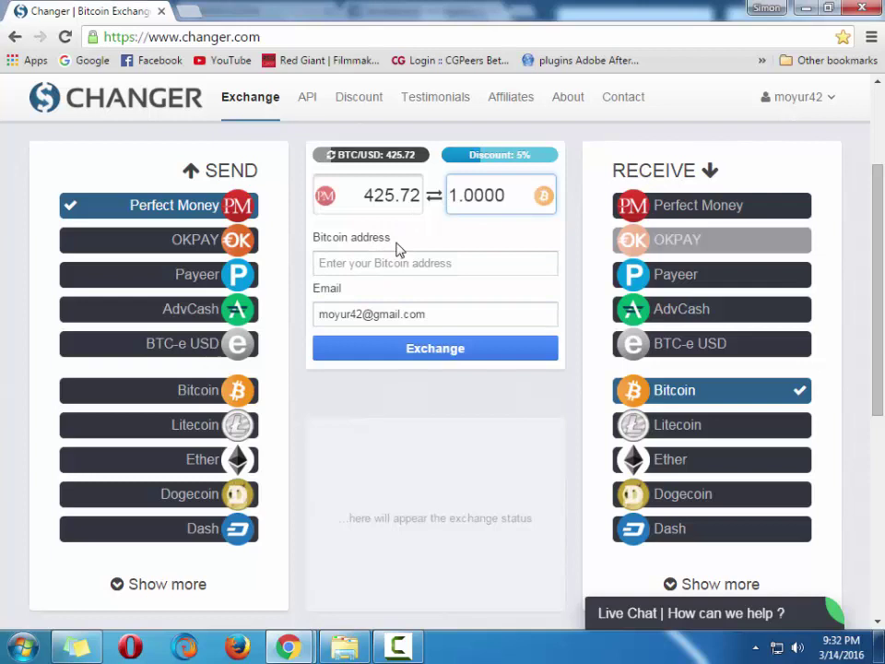
# Step: Set the exchange direction to send Bitcoin and receive Perfect Money, and highlight the resulting Perfect Money amount
pyautogui.click(155, 395)
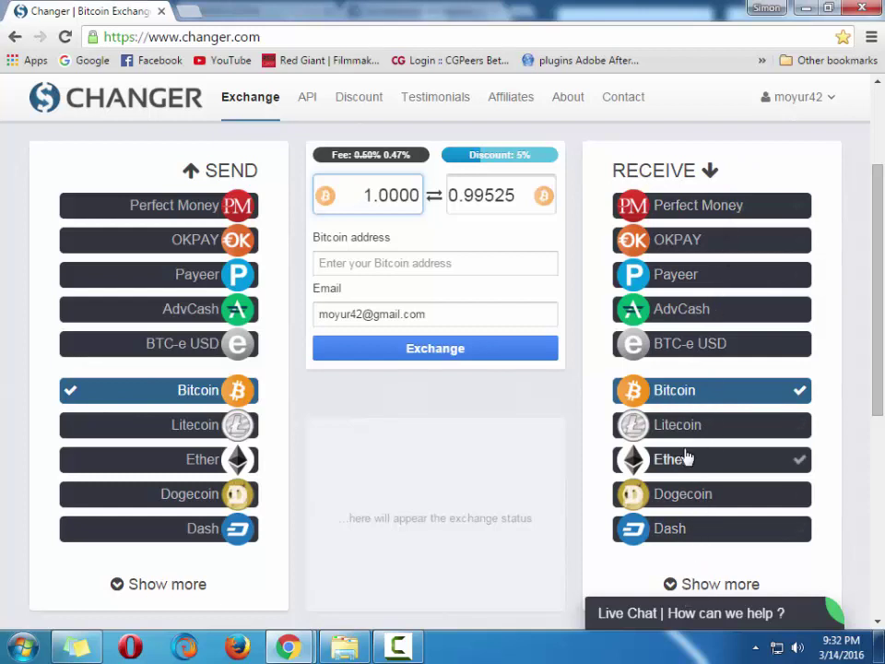
pyautogui.click(687, 213)
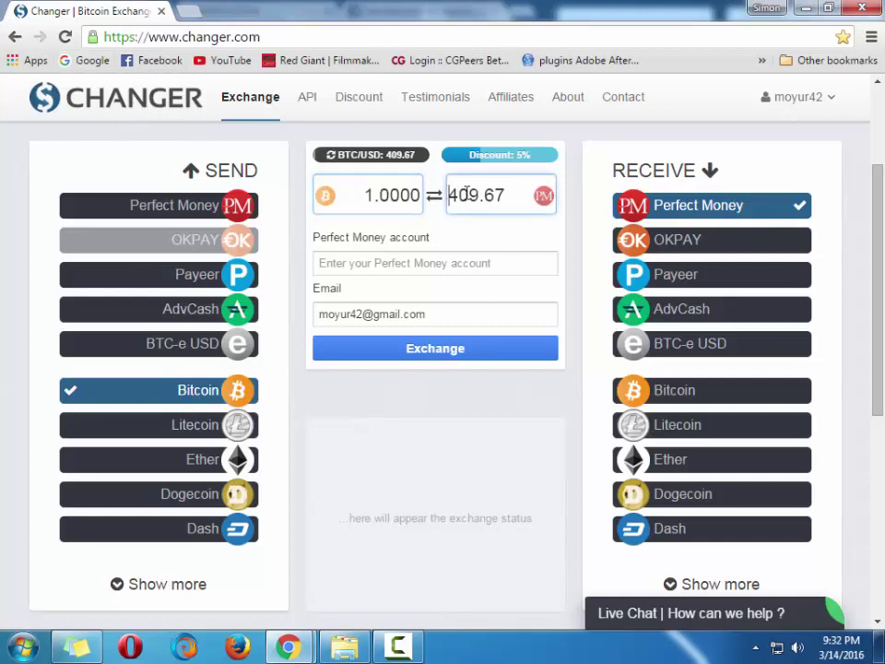
pyautogui.moveTo(449, 194); pyautogui.dragTo(506, 194)
pyautogui.click(507, 194)
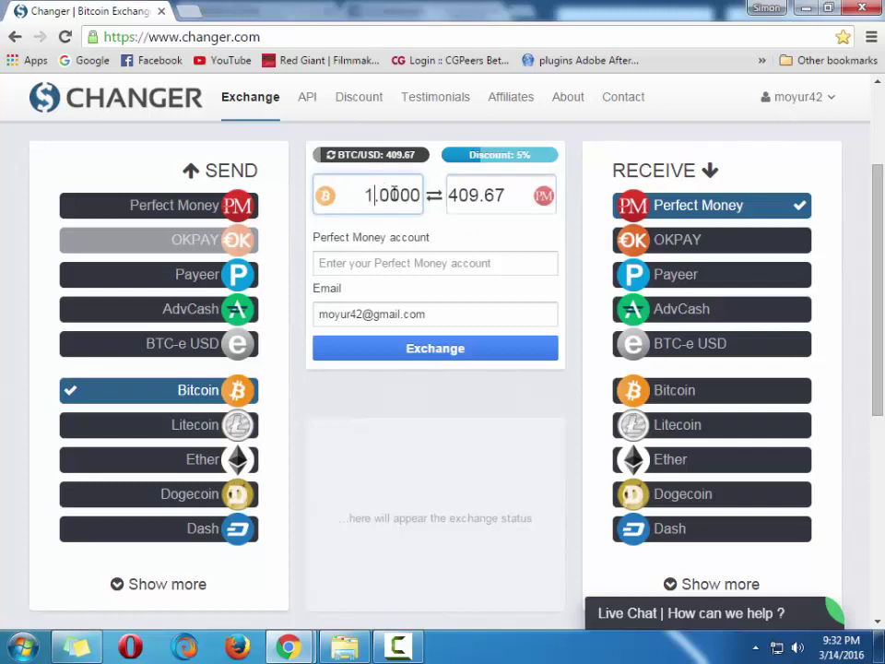
# Step: Set the Bitcoin amount to send to 0.002 and highlight the converted Perfect Money amount
pyautogui.moveTo(364, 193); pyautogui.dragTo(453, 194)
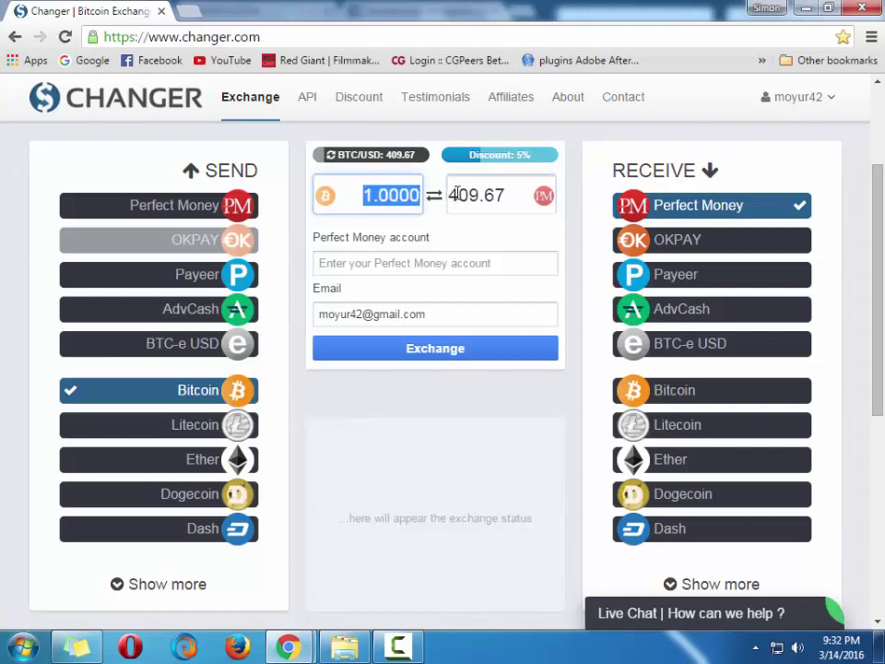
pyautogui.write('0.002')
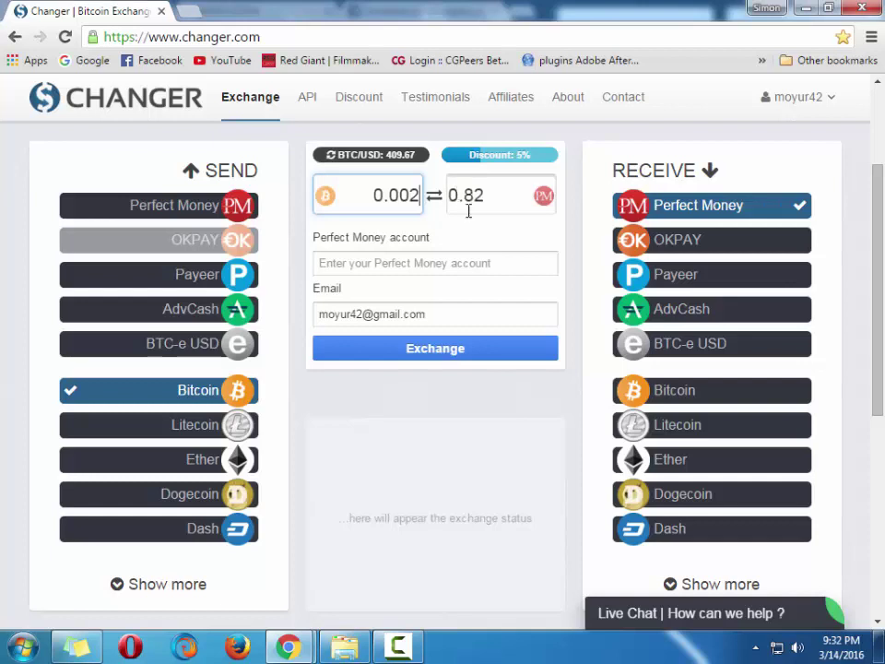
pyautogui.moveTo(462, 195); pyautogui.dragTo(496, 194)
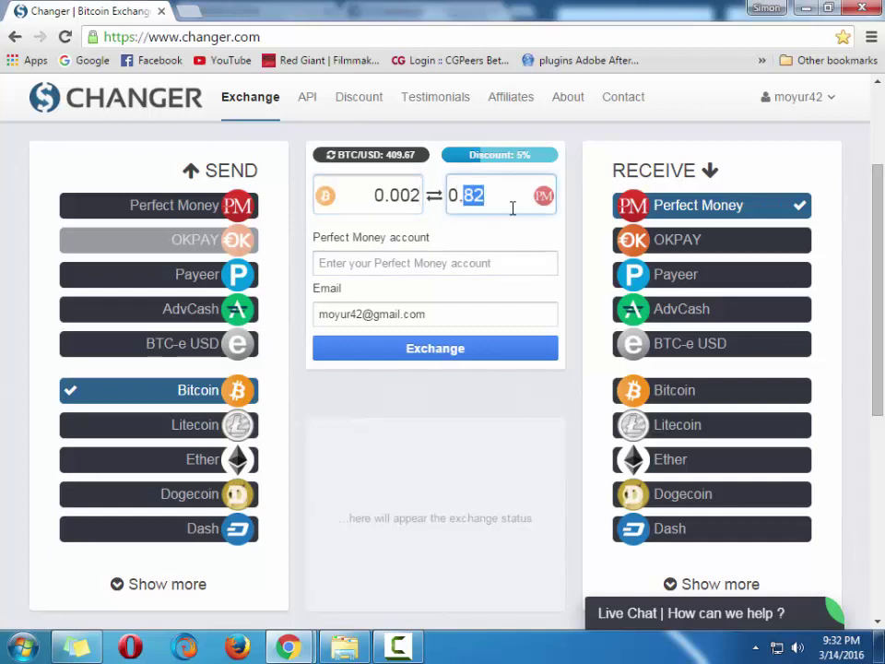
pyautogui.moveTo(398, 195); pyautogui.dragTo(494, 195)
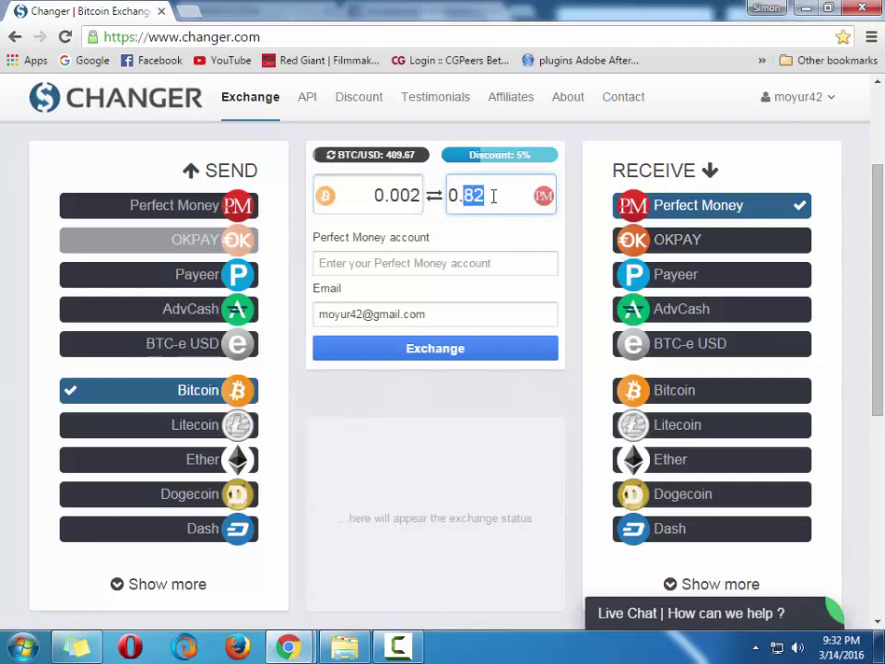
# Step: Change the Bitcoin amount to send to 0.1 and highlight the converted Perfect Money amount
pyautogui.click(399, 194)
pyautogui.moveTo(389, 194); pyautogui.dragTo(431, 199)
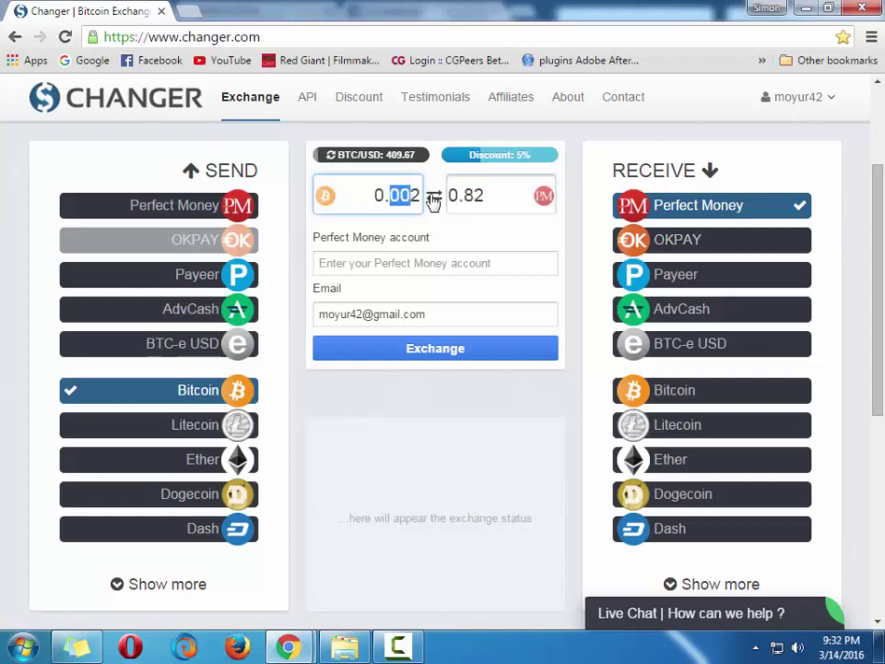
pyautogui.write('1')
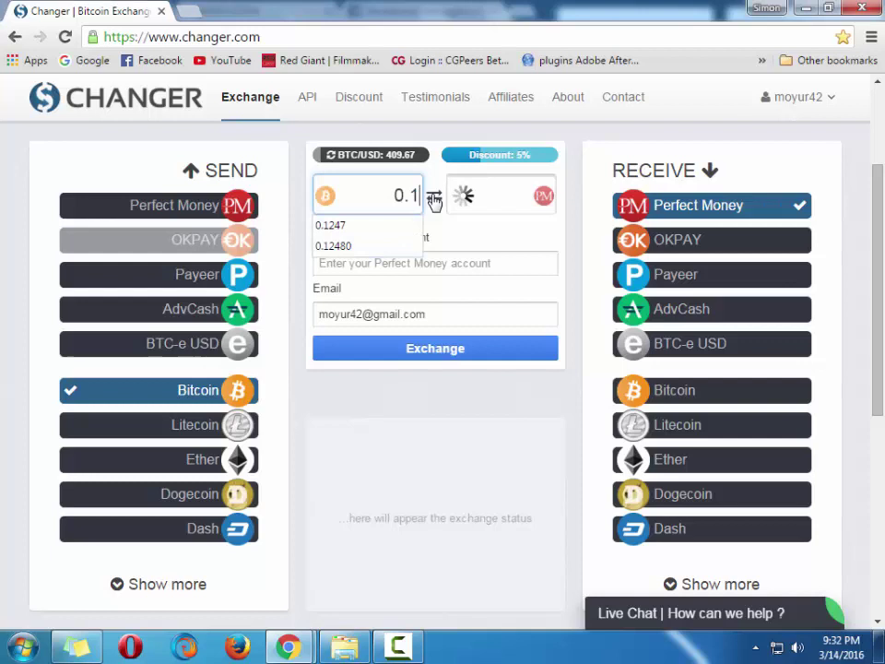
pyautogui.click(454, 194)
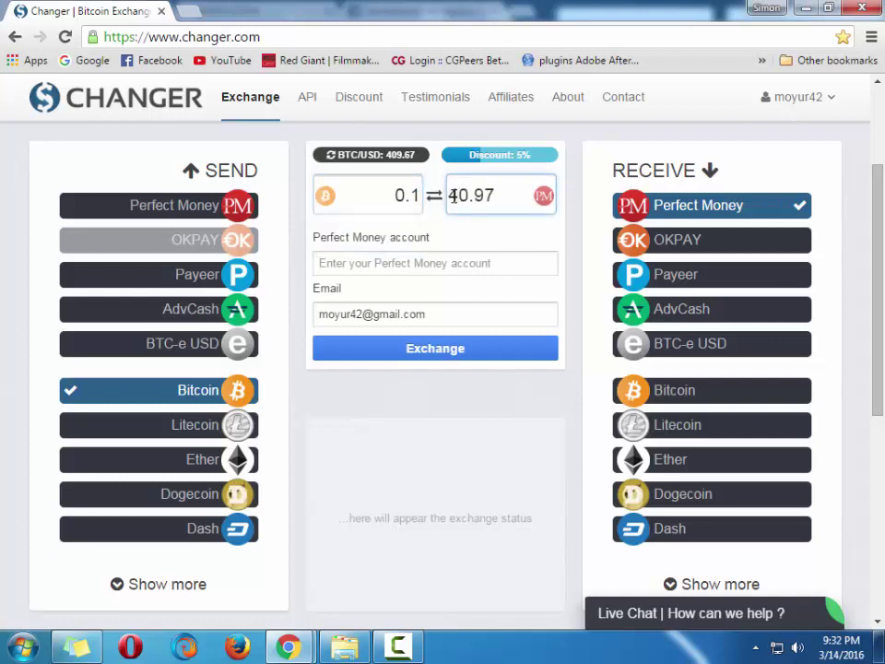
pyautogui.moveTo(454, 195); pyautogui.dragTo(557, 249)
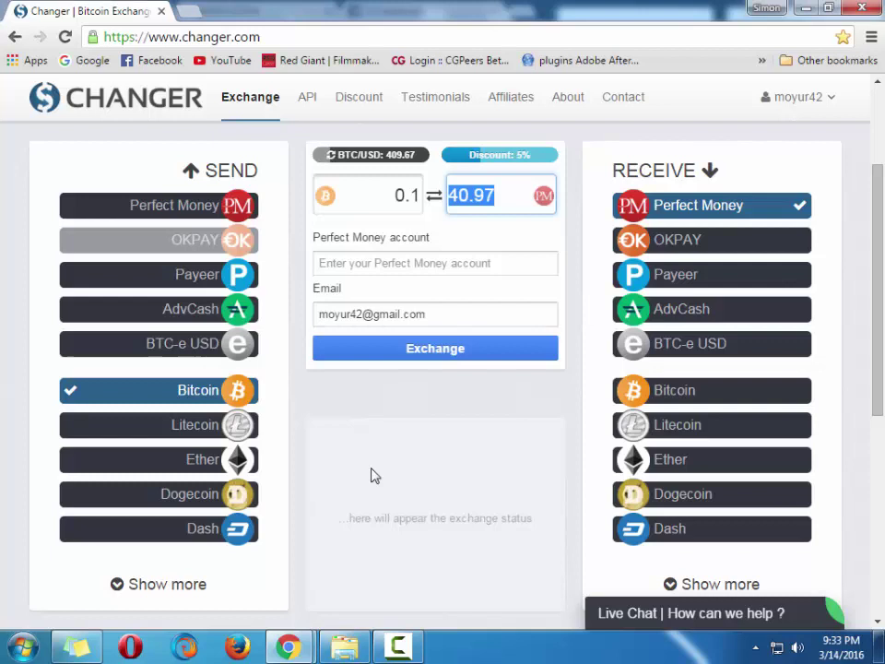
# Step: Reselect Bitcoin as the currency to send and fill in the suggested amount 0.09677063
pyautogui.click(181, 395)
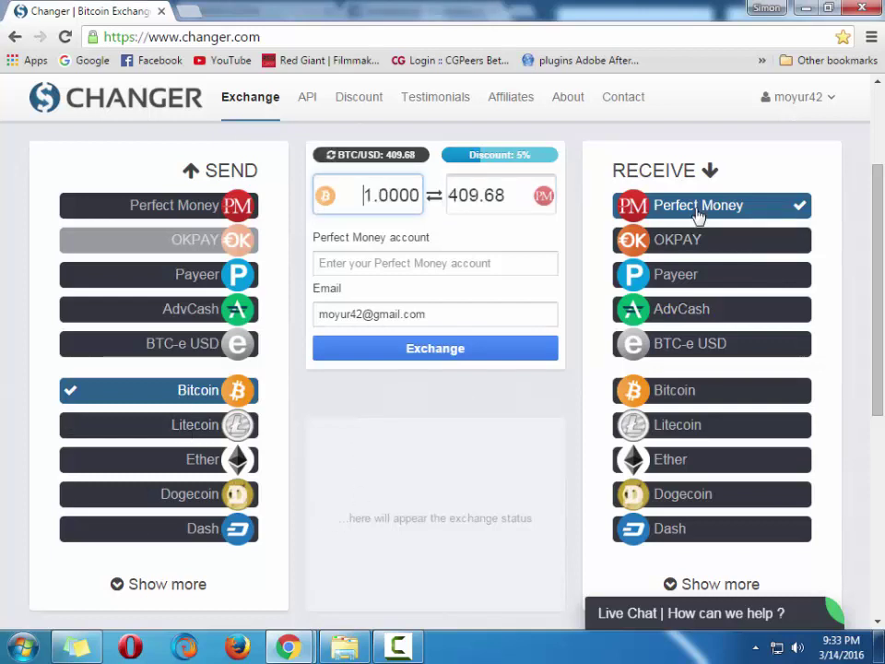
pyautogui.moveTo(359, 194); pyautogui.dragTo(459, 193)
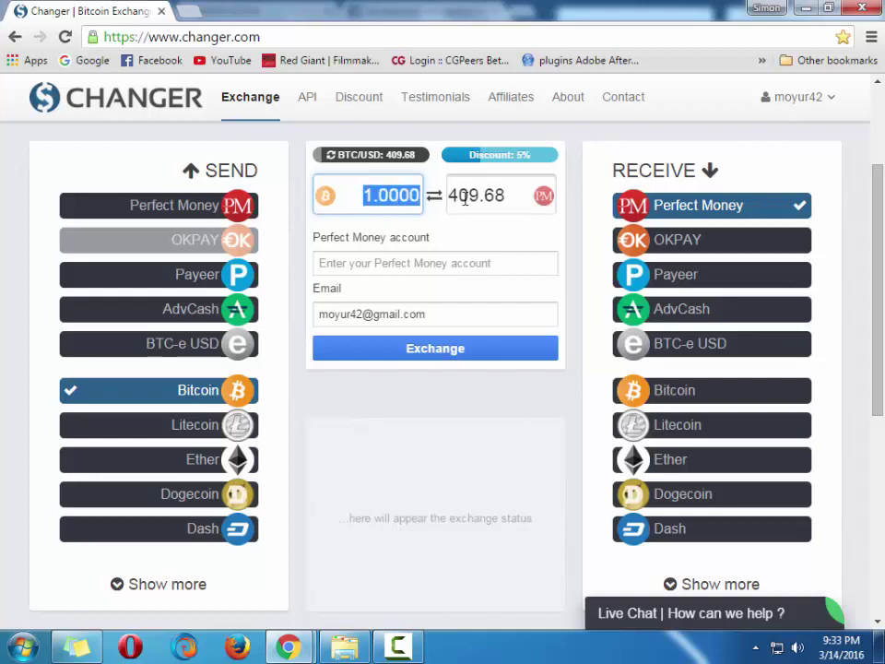
pyautogui.write('0.')
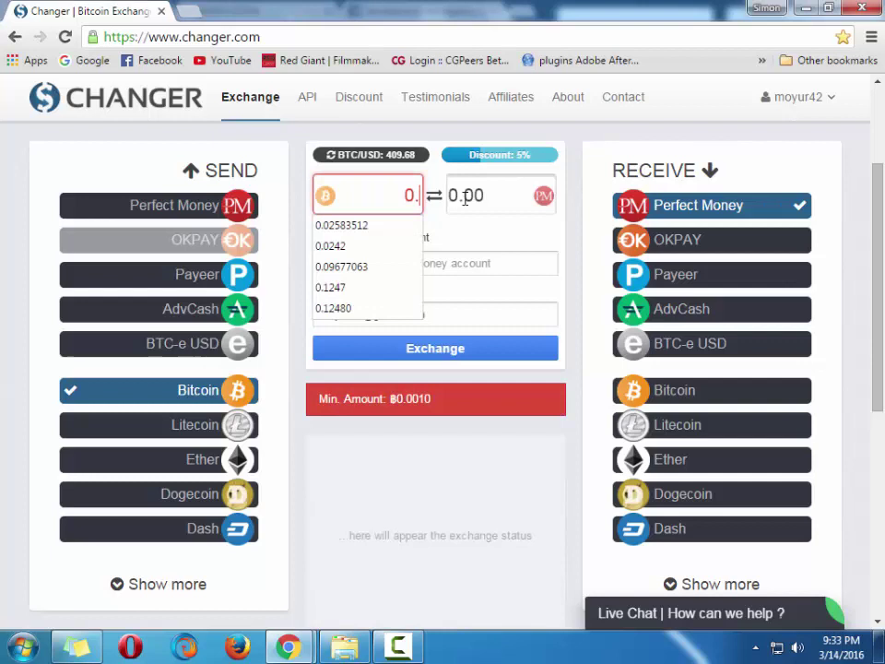
pyautogui.click(371, 266)
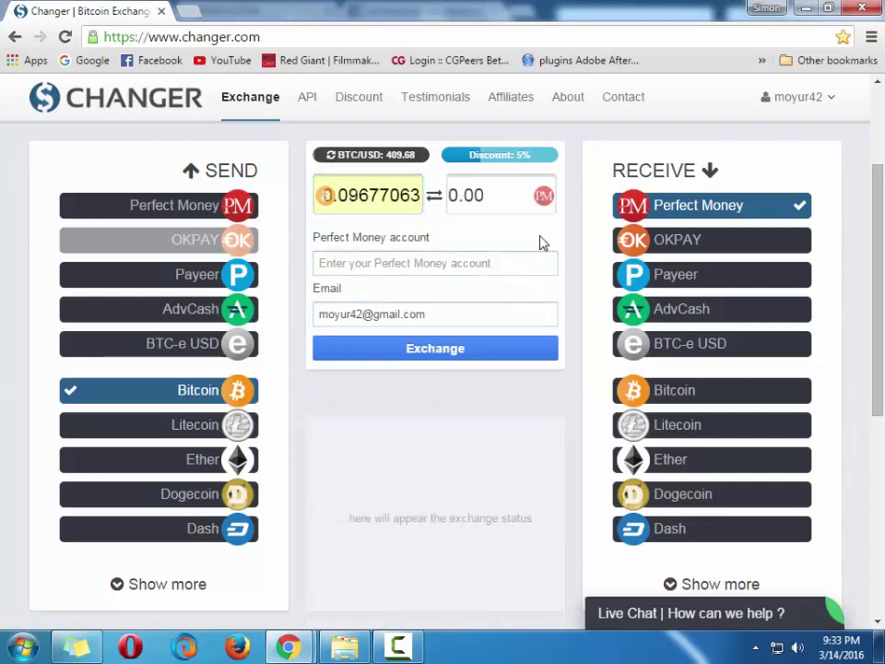
# Step: Set the Bitcoin amount to send to 0.05 and highlight the converted Perfect Money amount
pyautogui.doubleClick(374, 195)
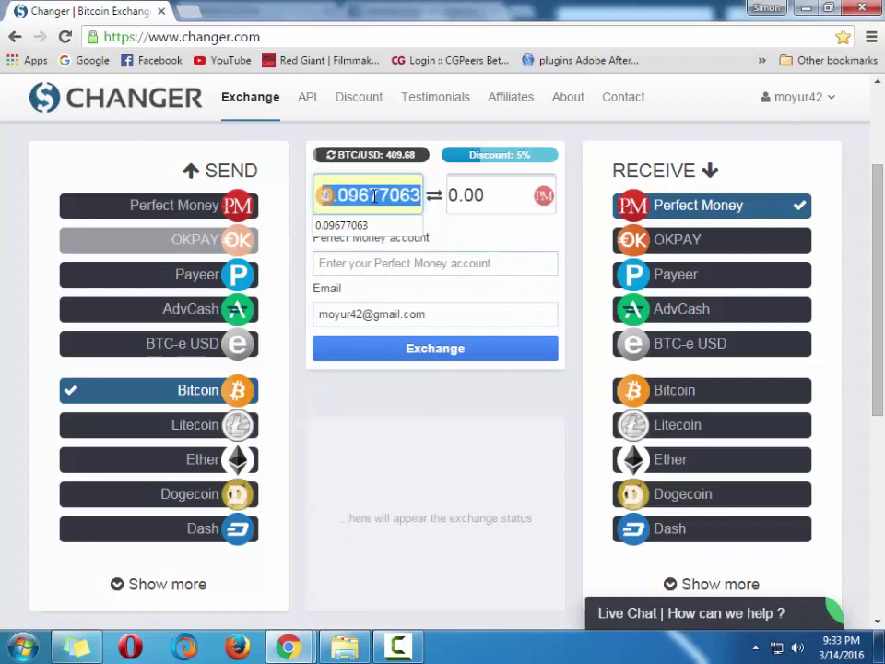
pyautogui.write('0.')
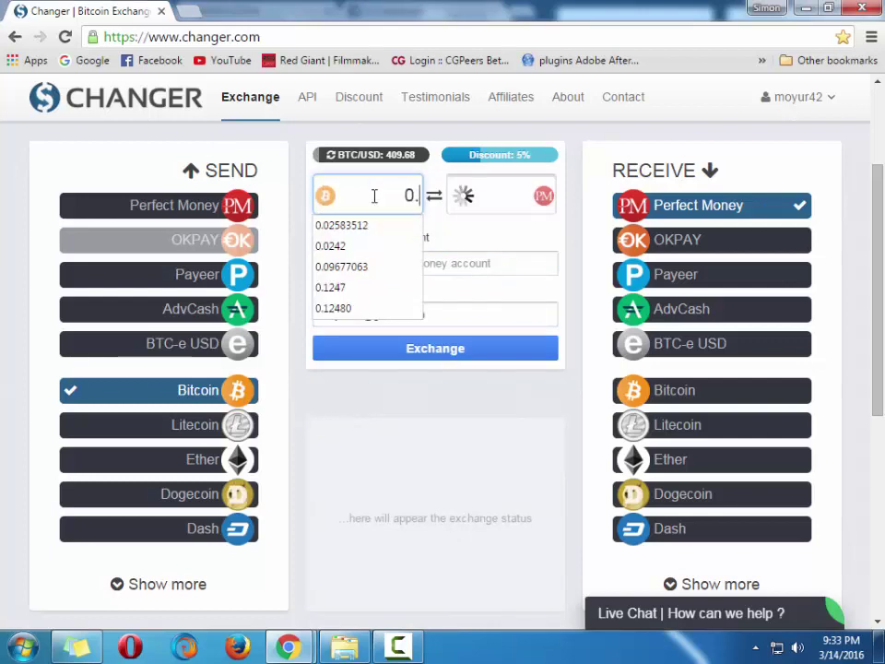
pyautogui.write('05')
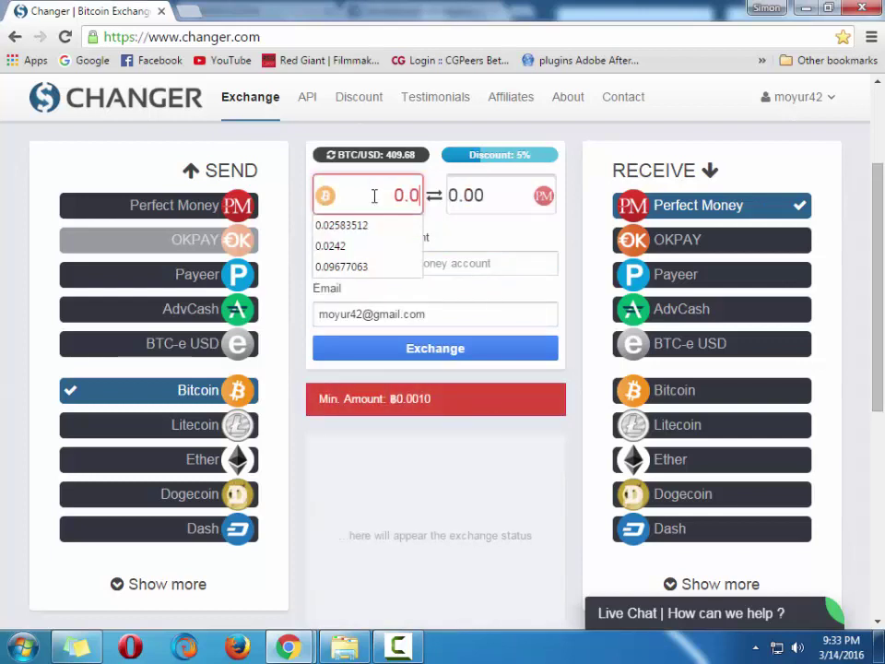
pyautogui.click(427, 195)
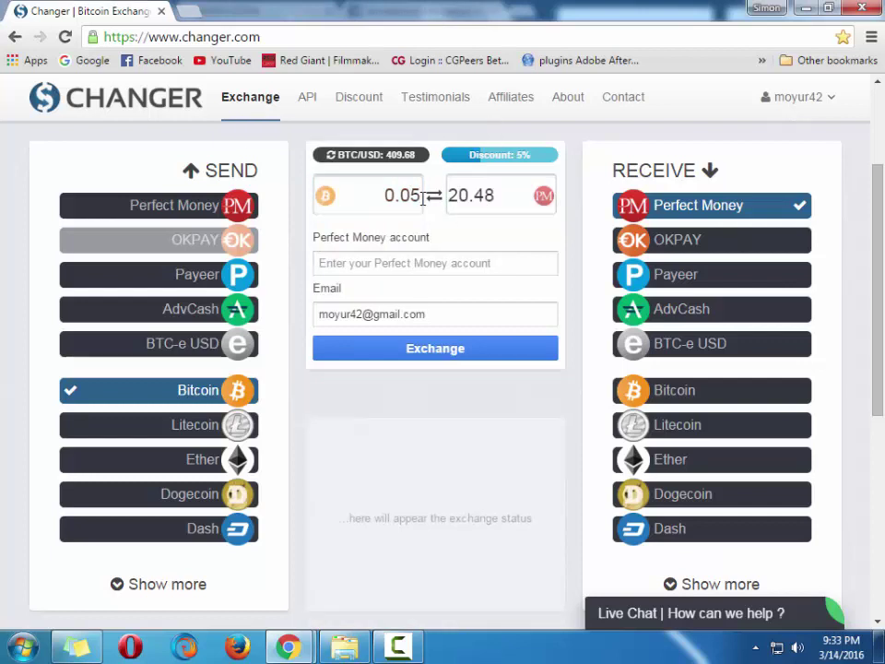
pyautogui.click(390, 194)
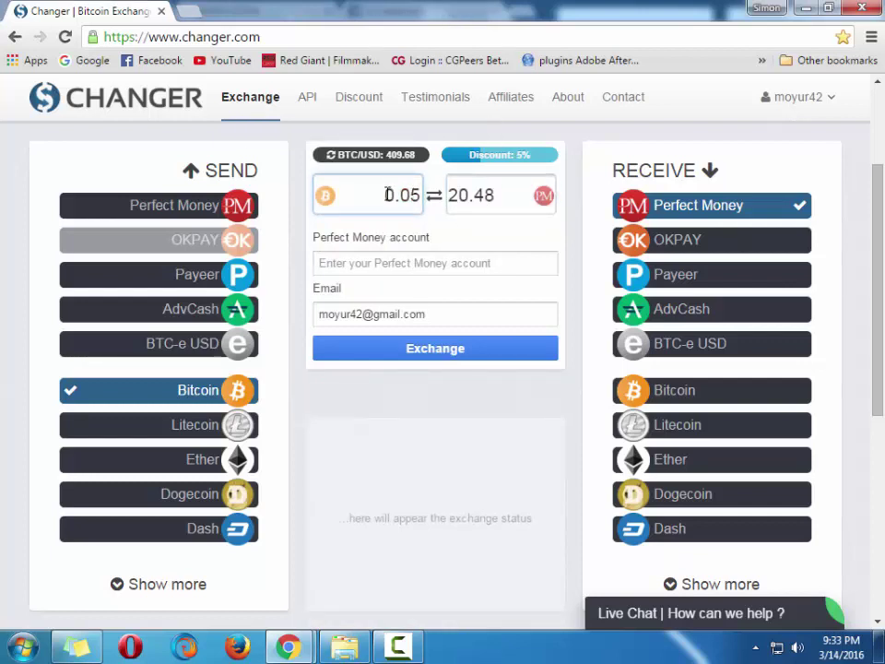
pyautogui.doubleClick(388, 195)
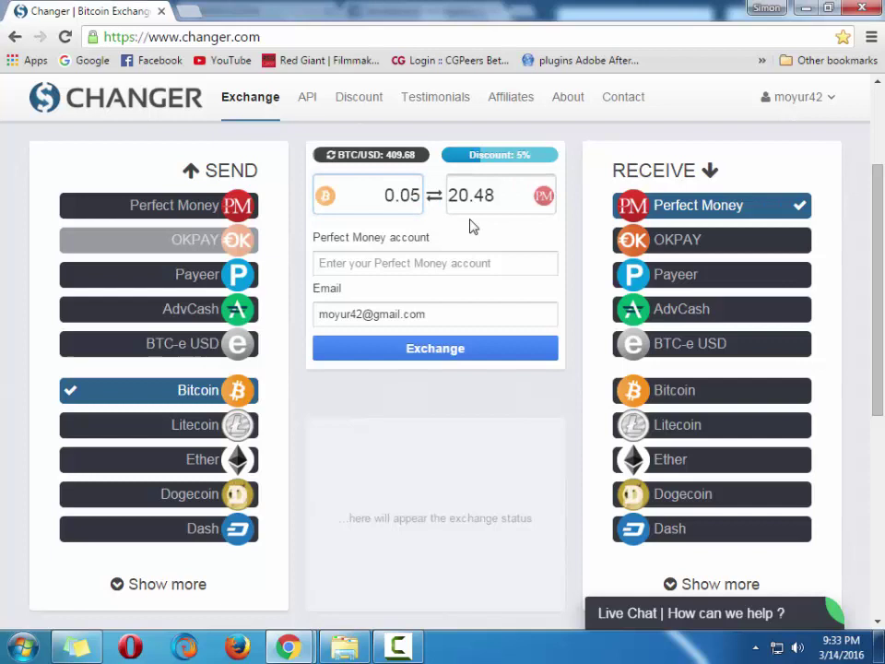
pyautogui.doubleClick(494, 196)
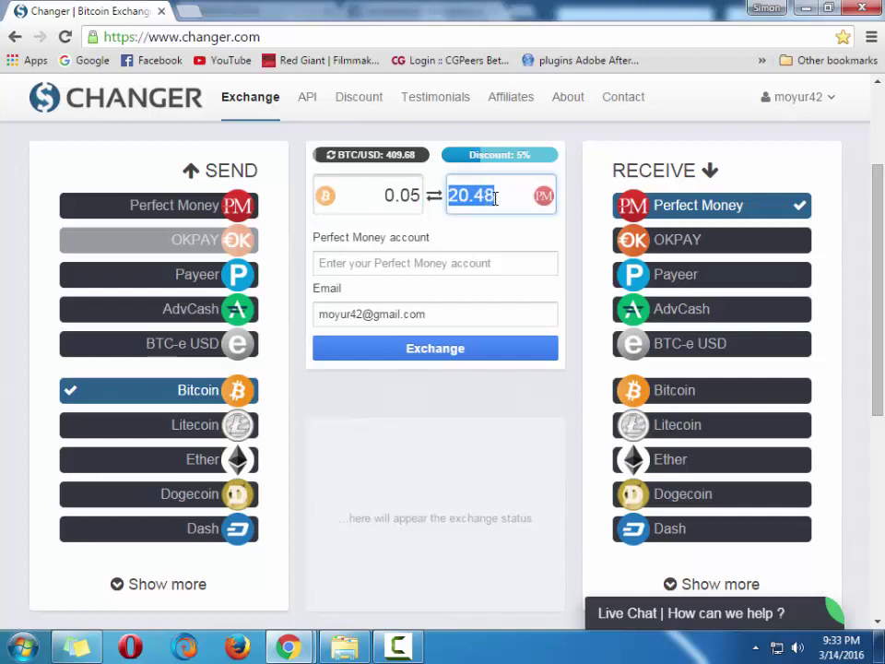
pyautogui.moveTo(451, 195); pyautogui.dragTo(498, 197)
pyautogui.click(503, 196)
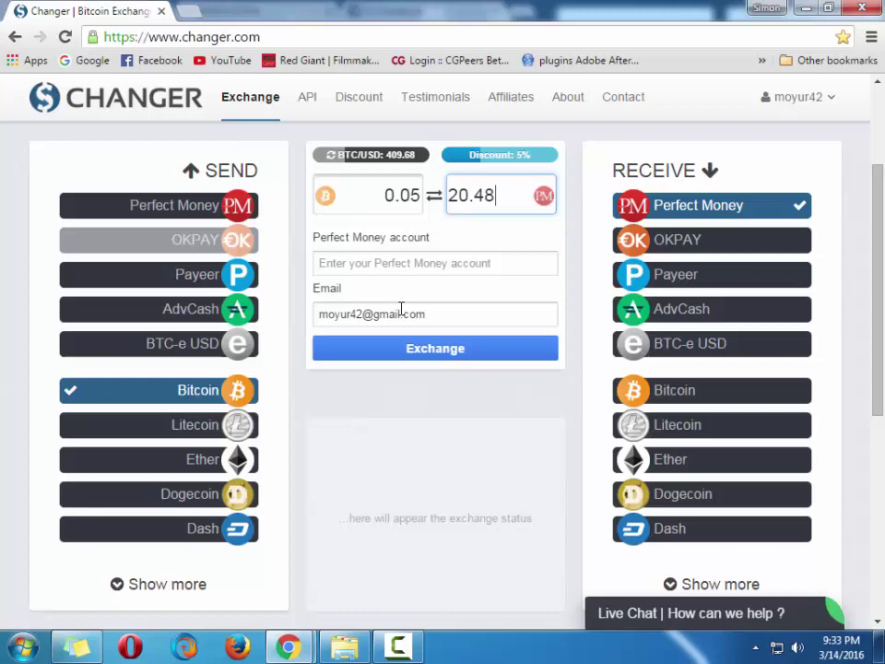
# Step: Look over the Discount System and Testimonials sections and return to the exchange form
pyautogui.moveTo(878, 253); pyautogui.dragTo(881, 452)
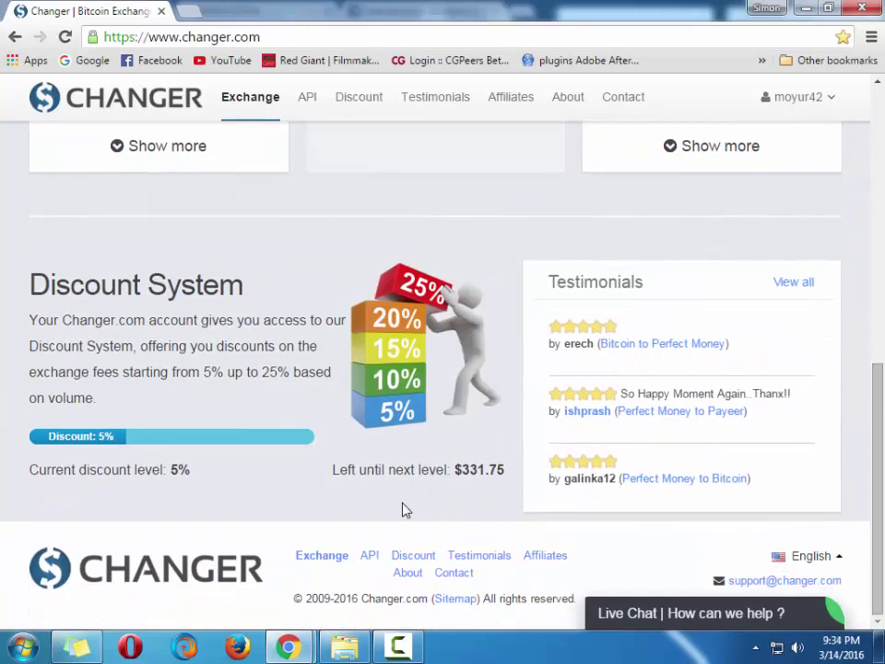
pyautogui.scroll(6, 405, 510)
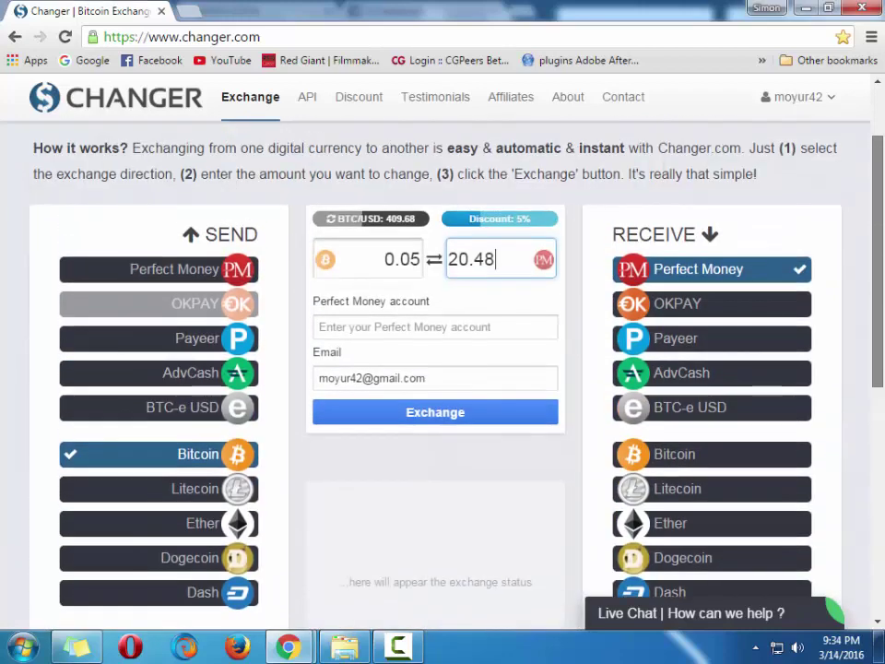
pyautogui.scroll(-1, 695, 226)
# Step: Review the Perfect Money account and email fields required to submit the exchange
pyautogui.click(366, 269)
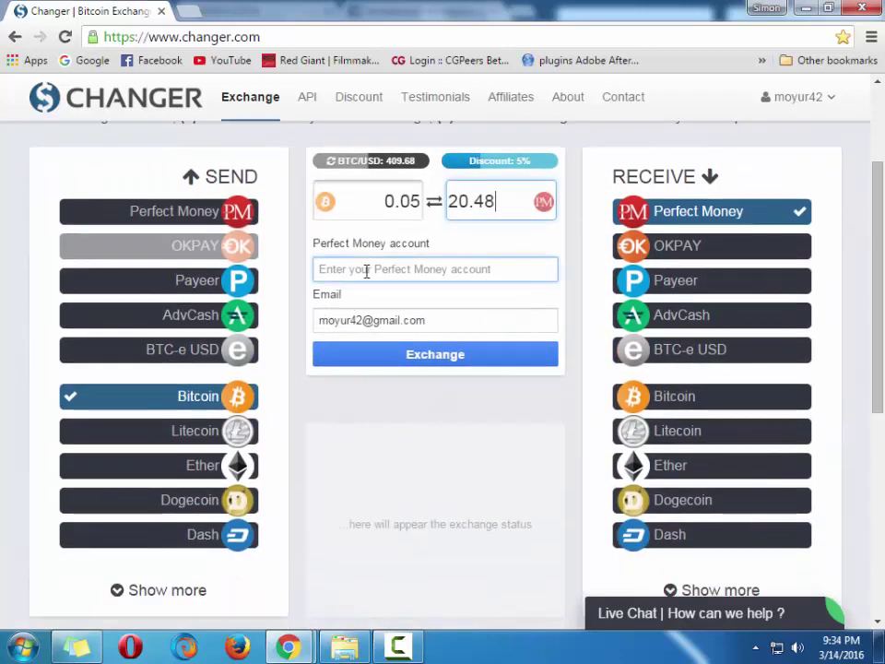
pyautogui.click(366, 269)
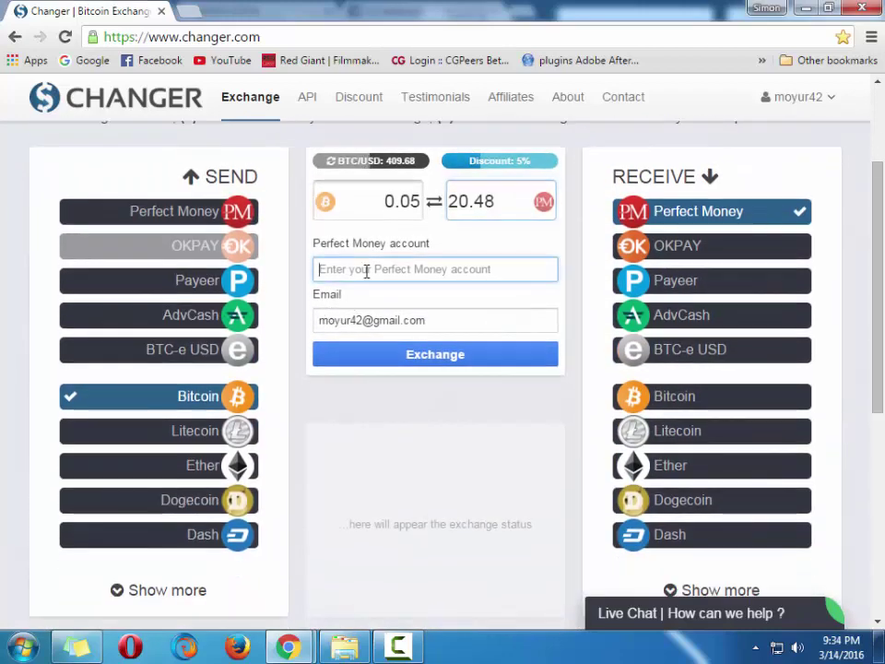
pyautogui.click(358, 319)
pyautogui.doubleClick(358, 319)
pyautogui.press('End')
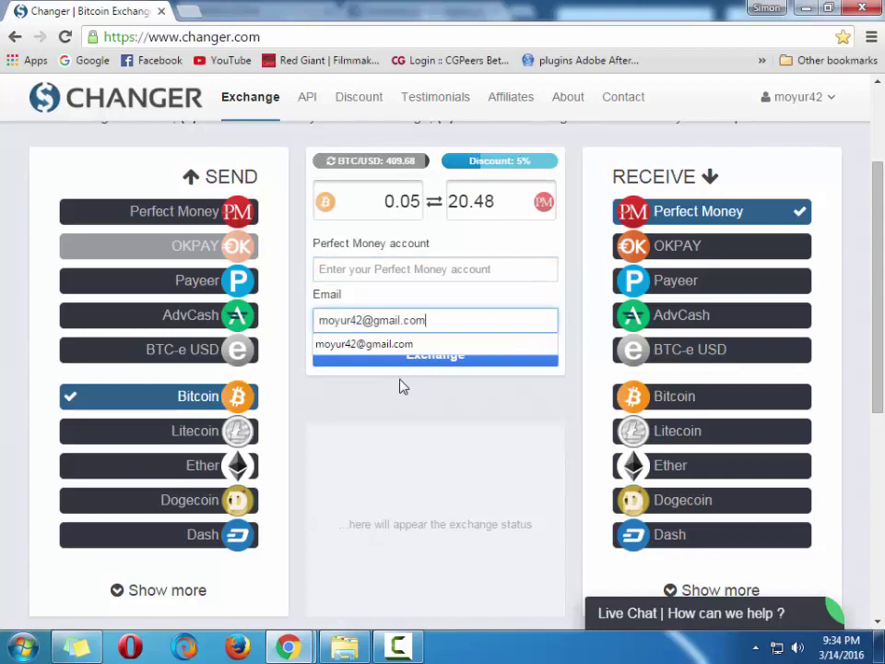
pyautogui.click(427, 319)
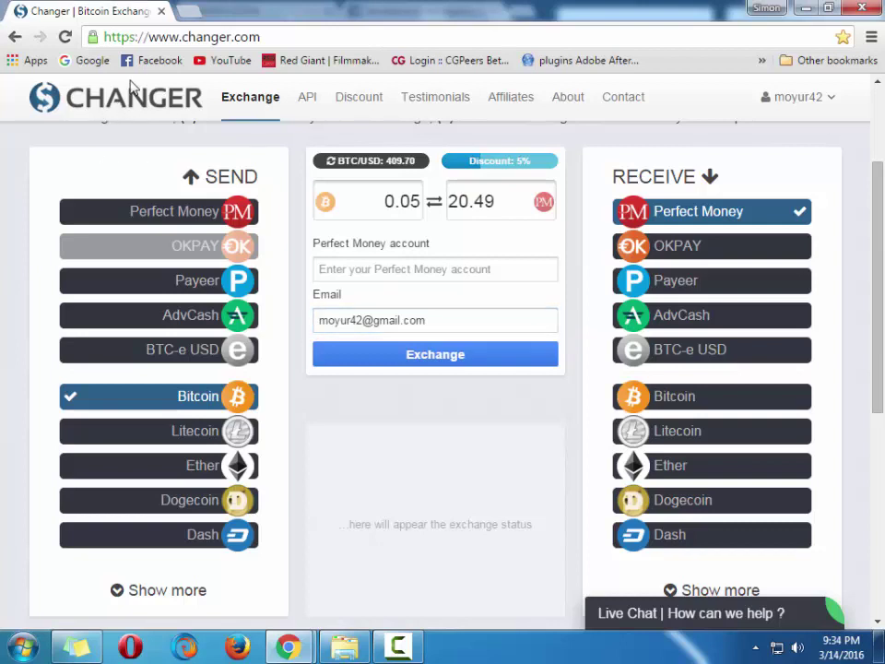
pyautogui.click(402, 354)
pyautogui.click(426, 269)
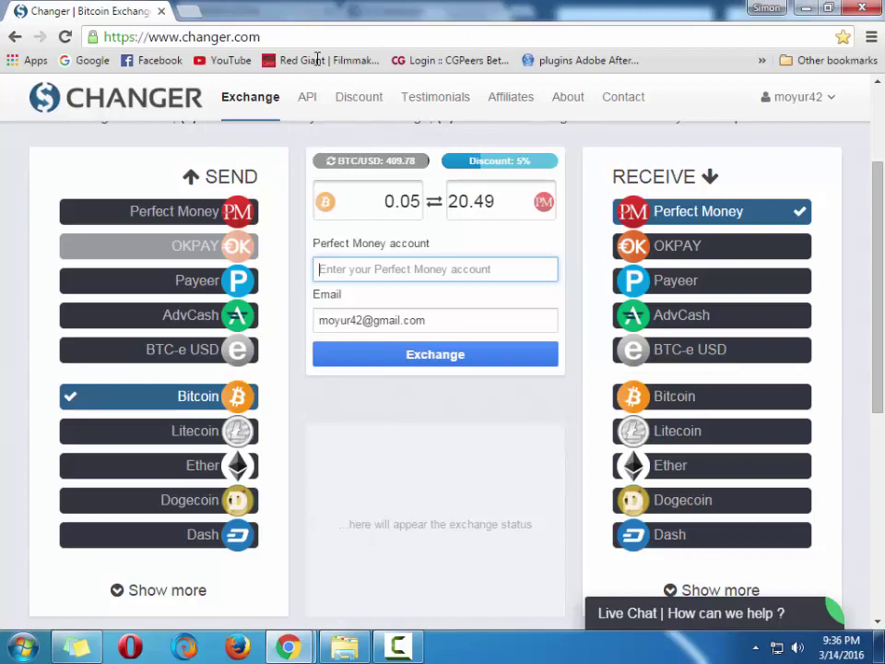
pyautogui.moveTo(154, 36); pyautogui.dragTo(263, 34)
pyautogui.click(308, 31)
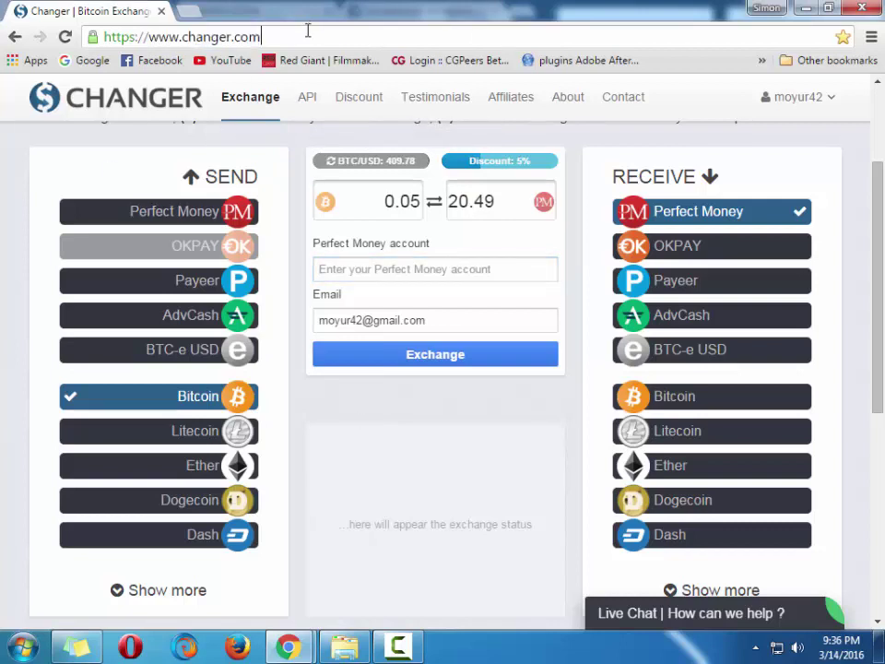